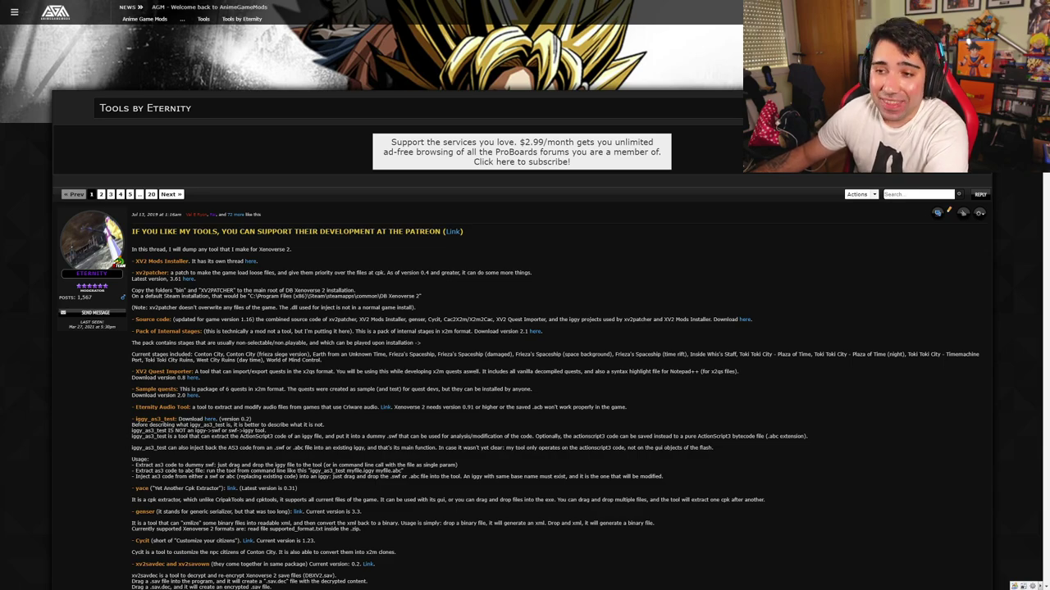
Open the XV2 Mods Installer thread and find its version 3.6 download link.
left_click(170, 194)
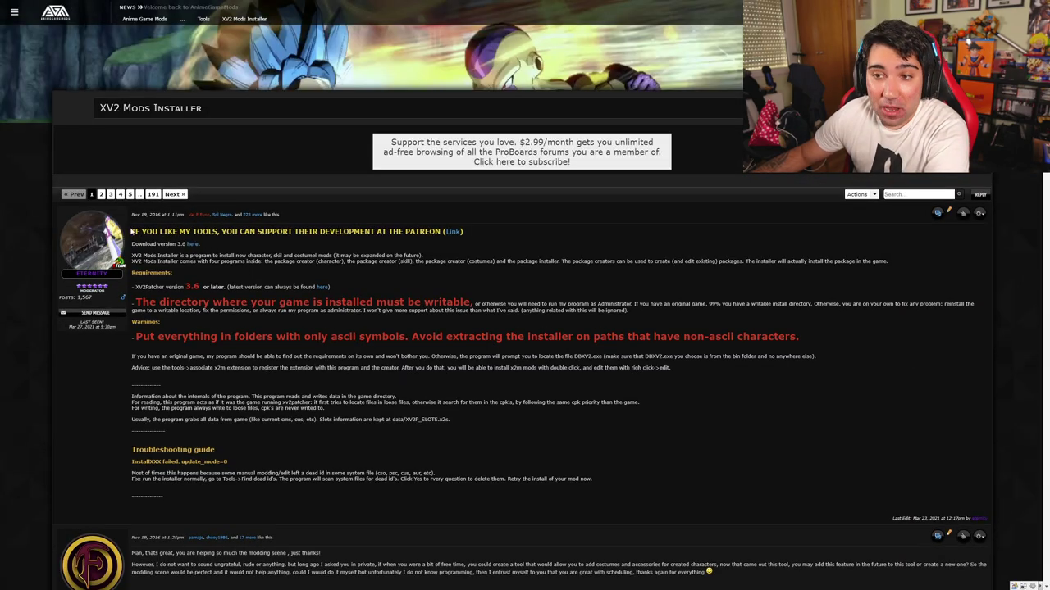
left_click_drag(133, 244, 211, 245)
left_click(212, 245)
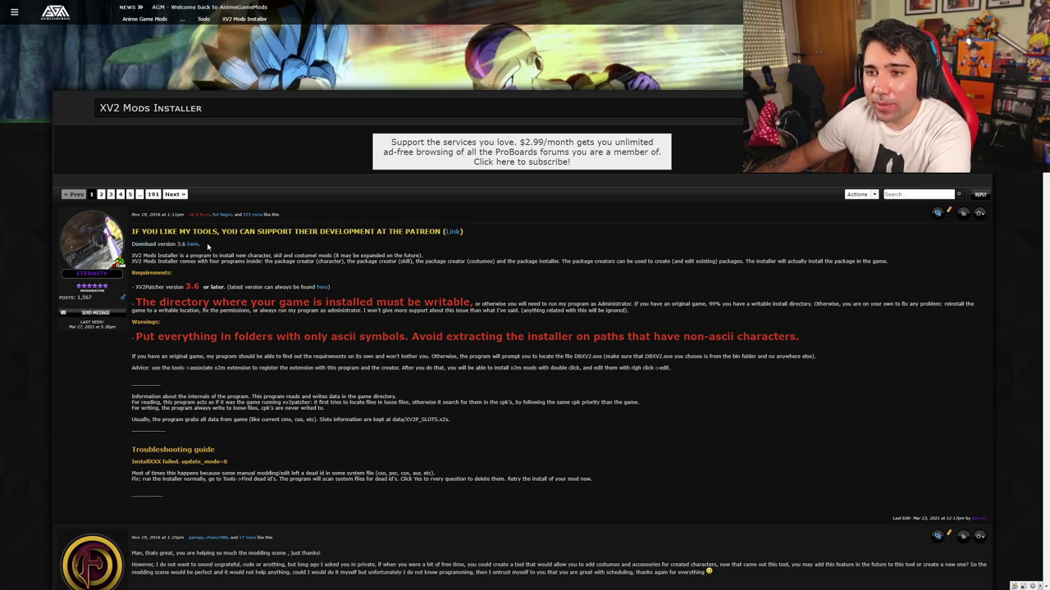
left_click_drag(132, 243, 211, 248)
left_click(191, 246)
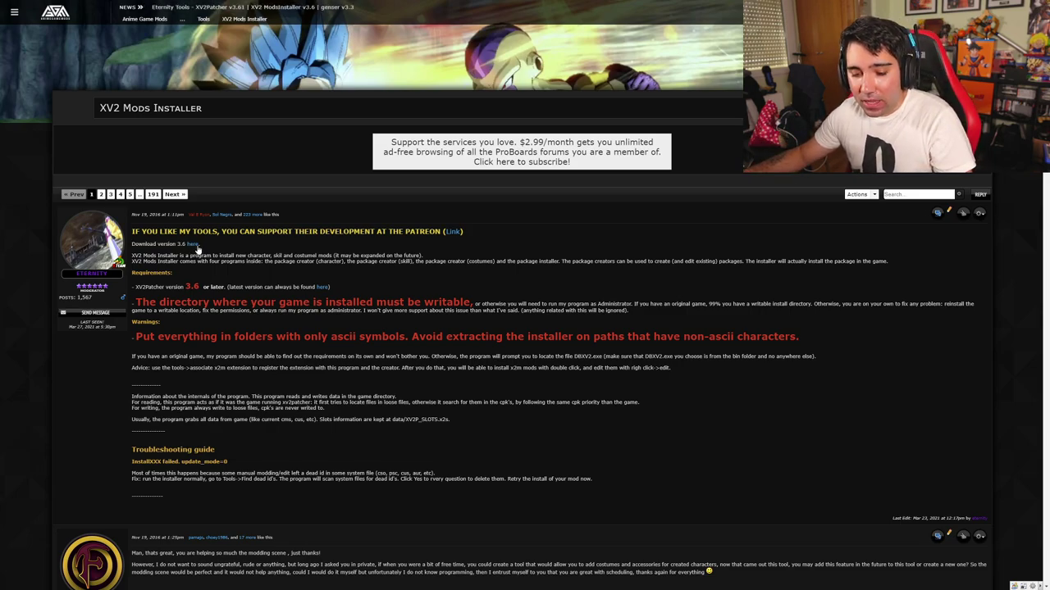
View the xv2patcher 3.61 download page from the Tools by Eternity thread, and follow the XV2 Mods Installer 3.6 download link.
key("alt+Left")
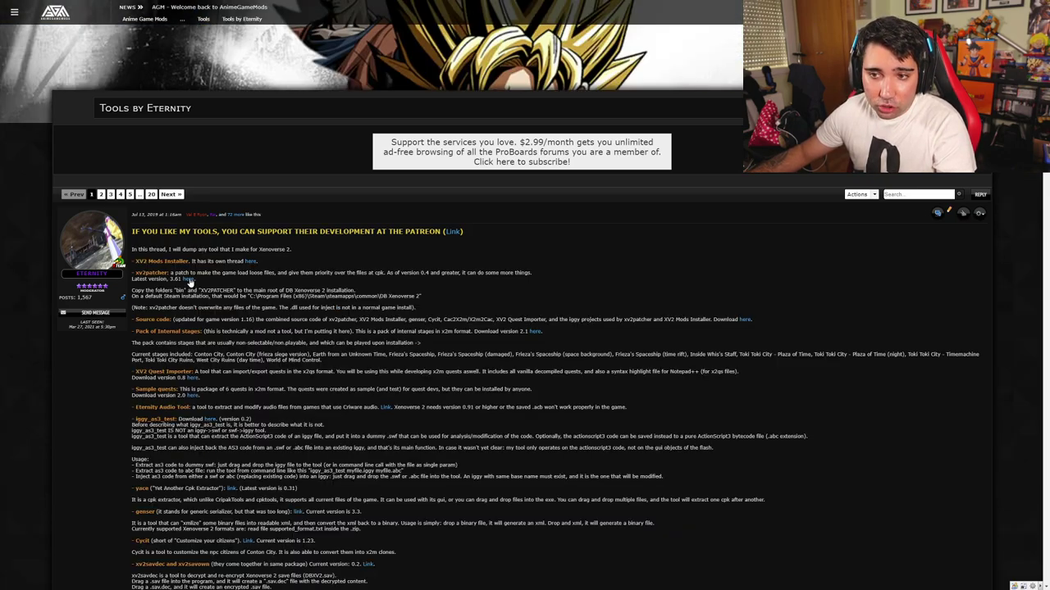
left_click(188, 280)
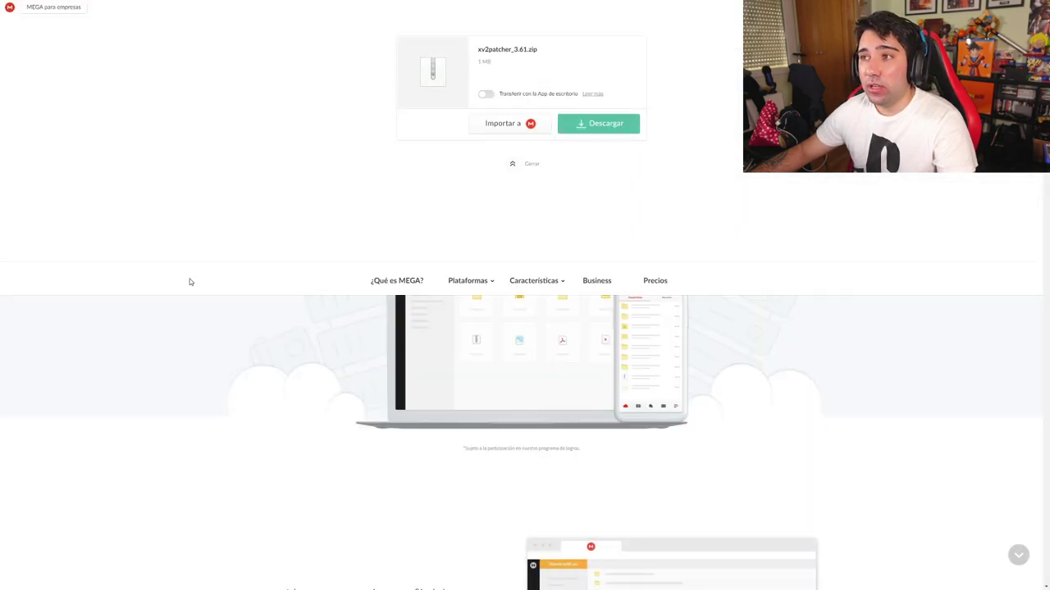
key("ctrl+w")
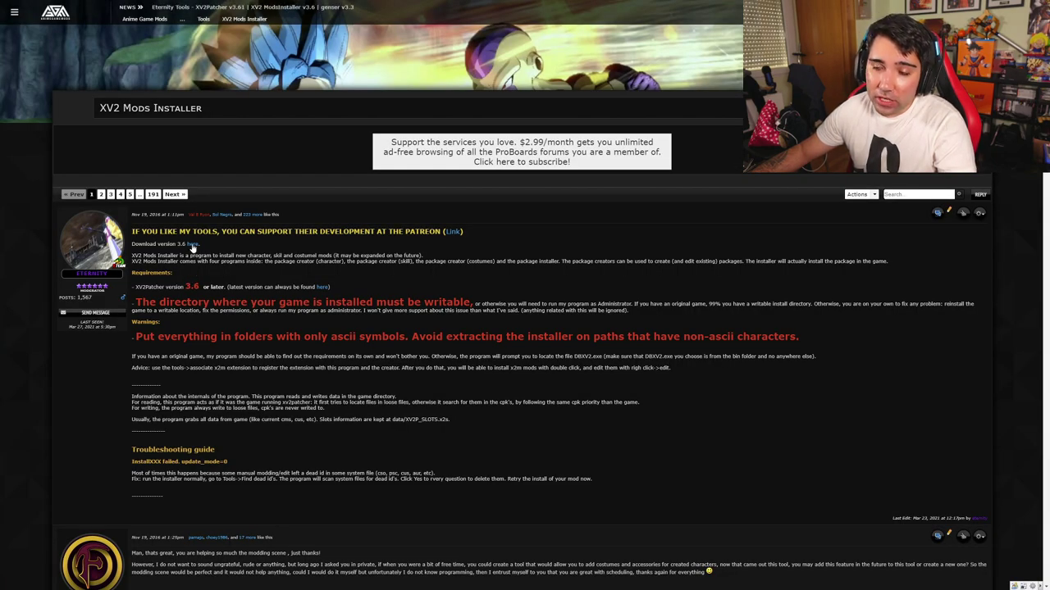
left_click(191, 246)
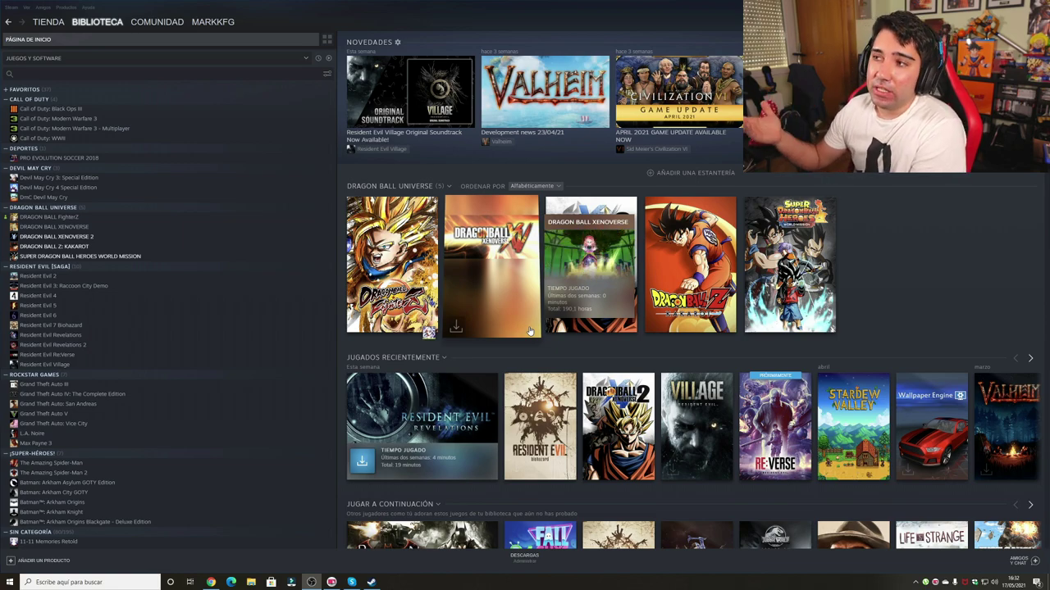
Switch to Steam and browse the local files of DRAGON BALL XENOVERSE 2 from the game library.
right_click(64, 241)
mouse_move(106, 291)
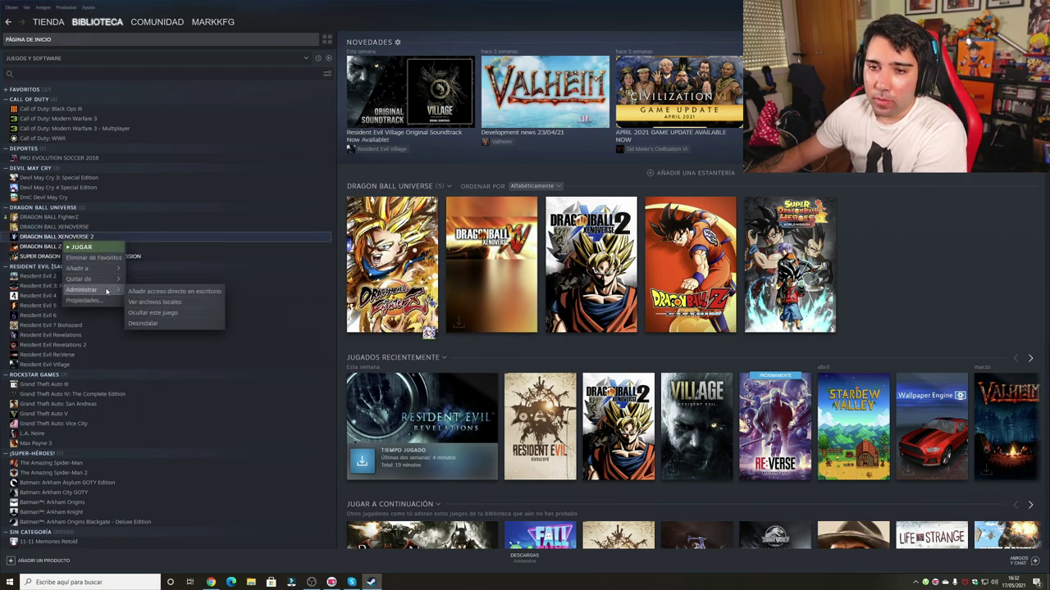
right_click(51, 238)
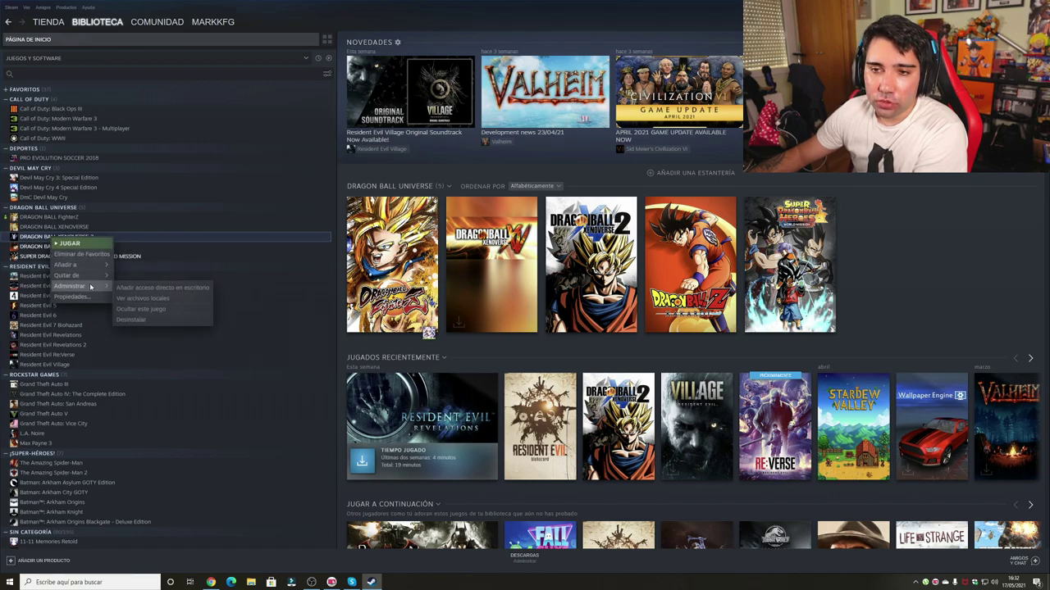
left_click(141, 299)
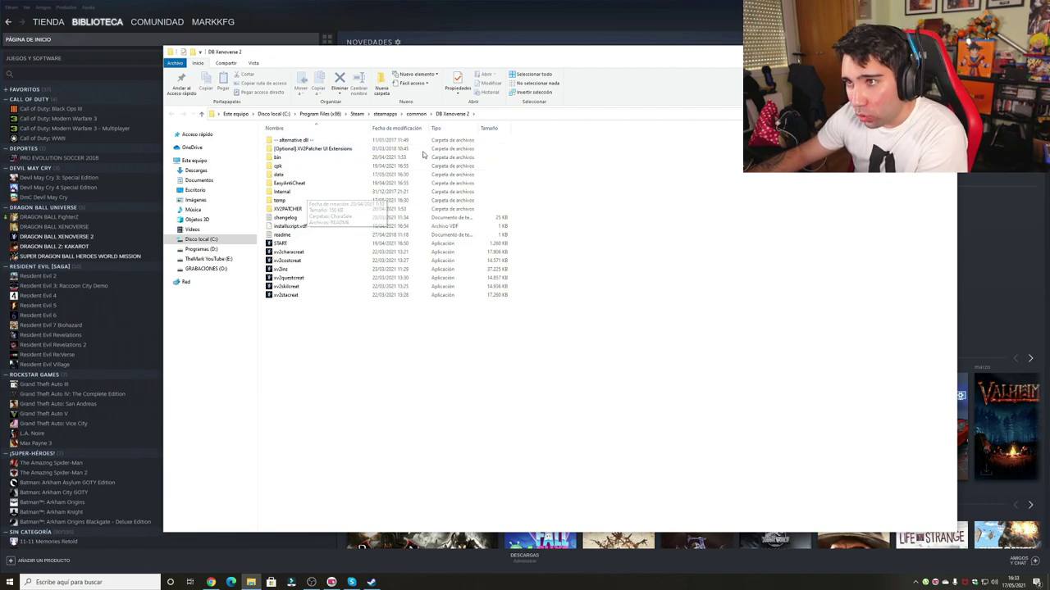
left_click_drag(429, 49, 386, 44)
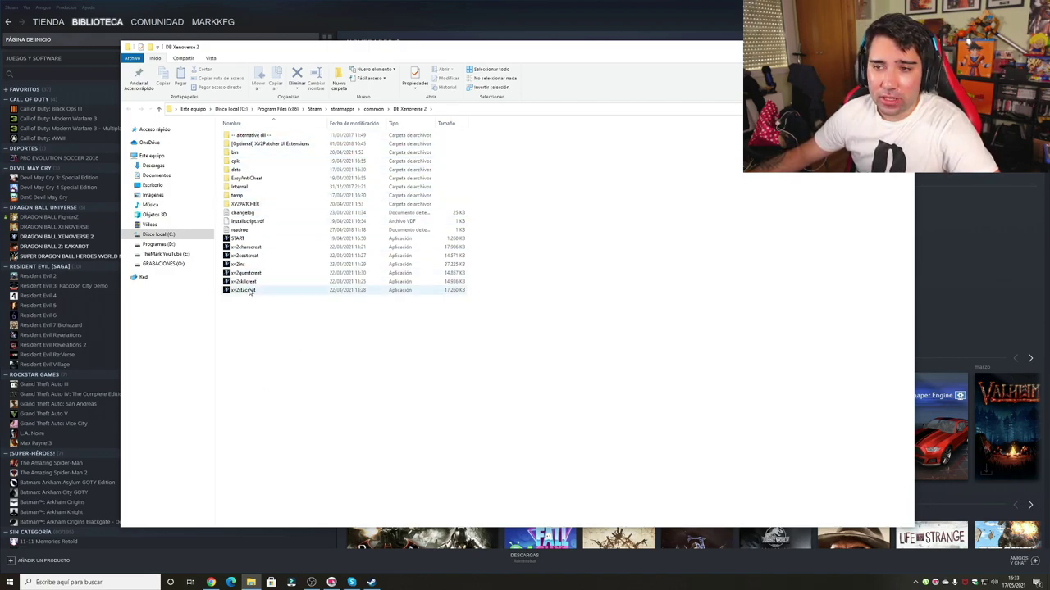
Examine the application files from START to xv2stacreat in the DB Xenoverse 2 folder.
left_click_drag(251, 336, 247, 236)
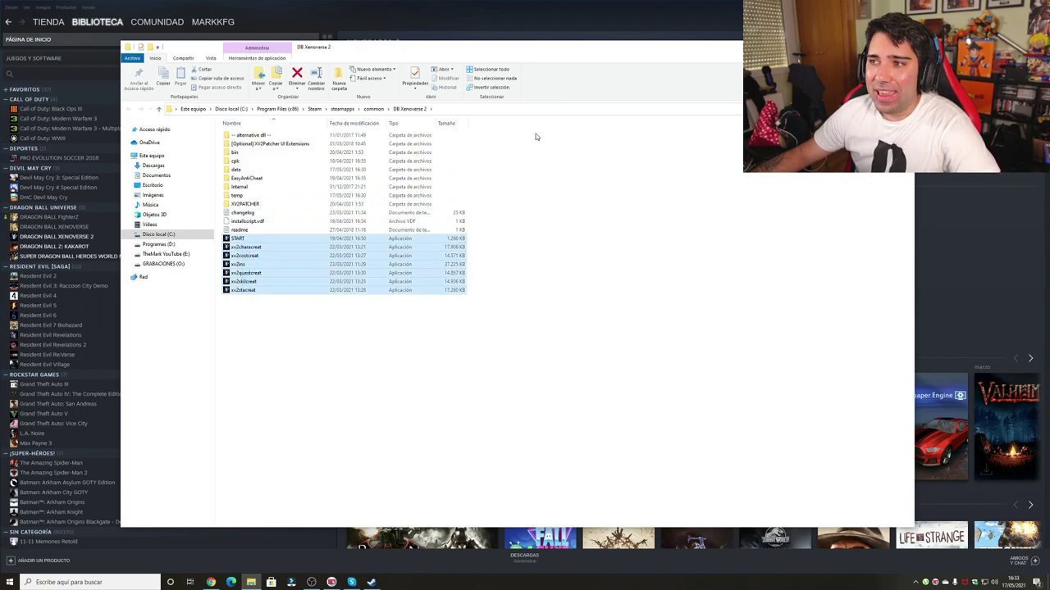
left_click_drag(529, 135, 303, 308)
left_click(300, 324)
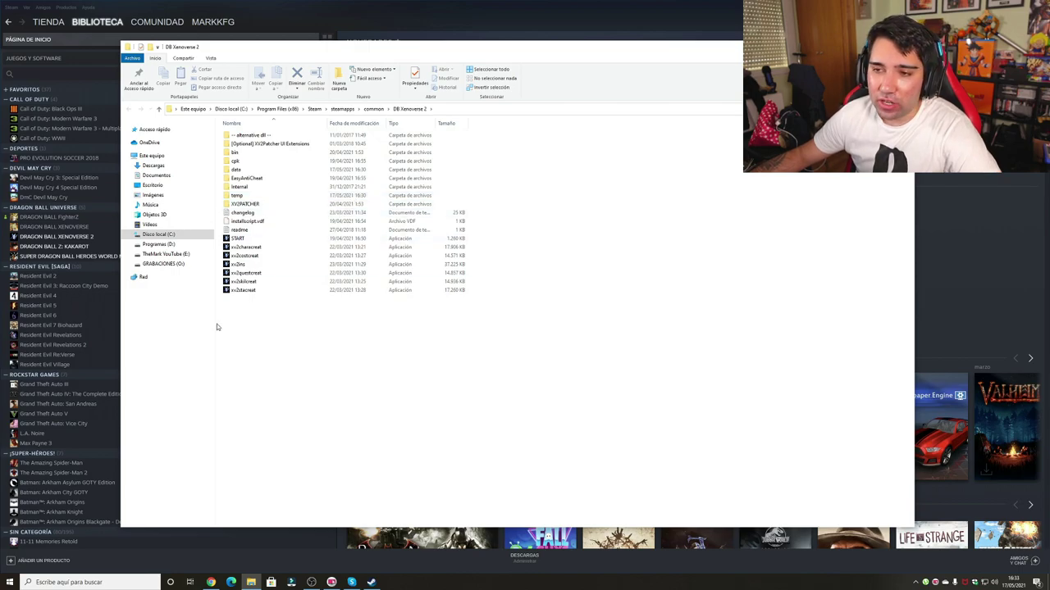
Launch xv2ins to view the XV2 Mods Installer window, and close it.
double_click(247, 266)
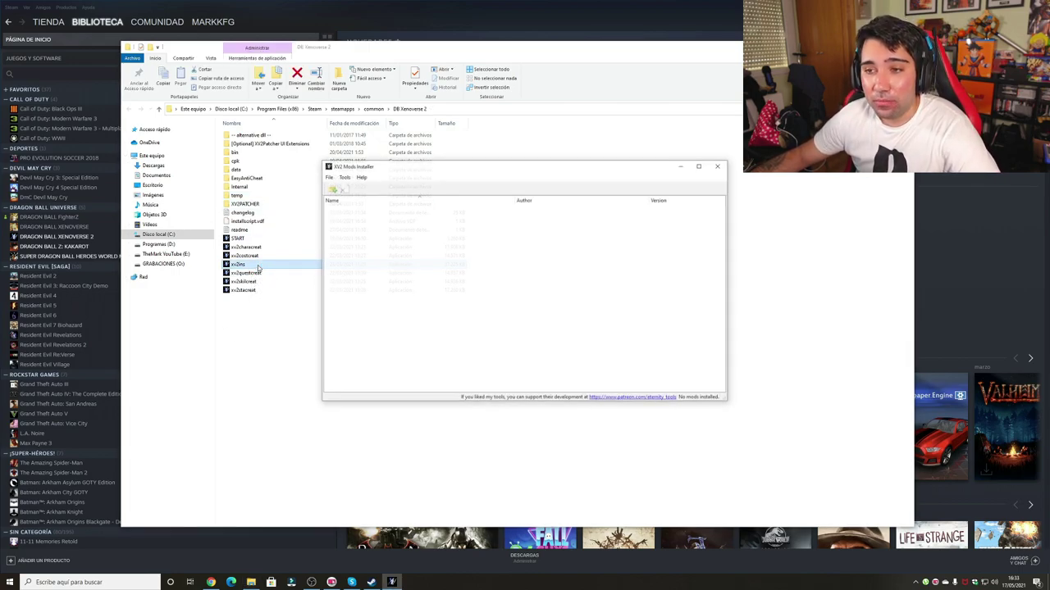
left_click_drag(422, 192, 371, 168)
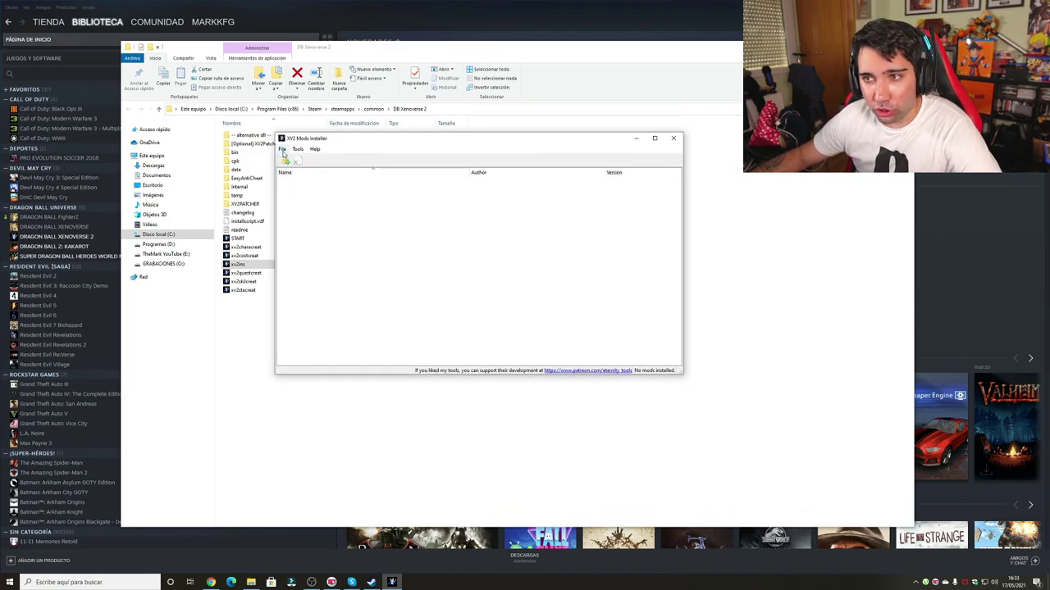
left_click(673, 141)
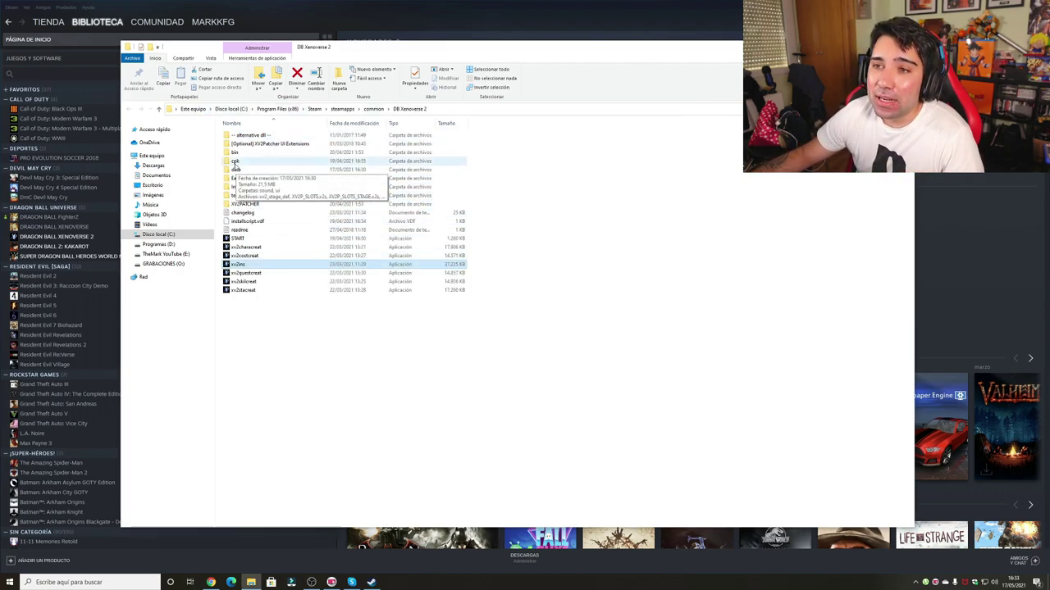
Find the DBXV2 application inside the bin folder and return to the DB Xenoverse 2 folder.
left_click(235, 153)
double_click(236, 153)
left_click(238, 144)
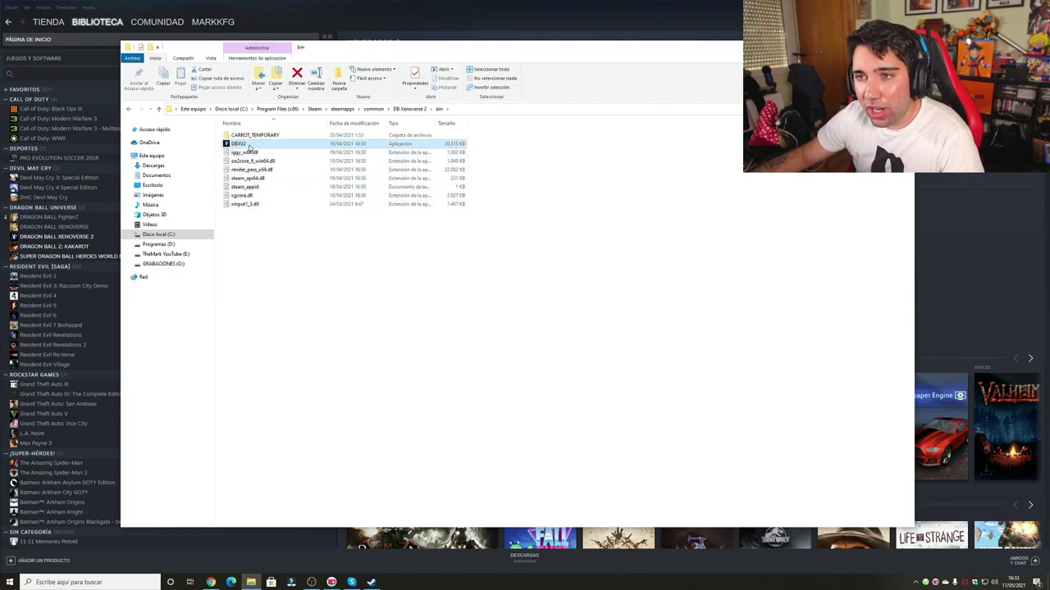
key("BackSpace")
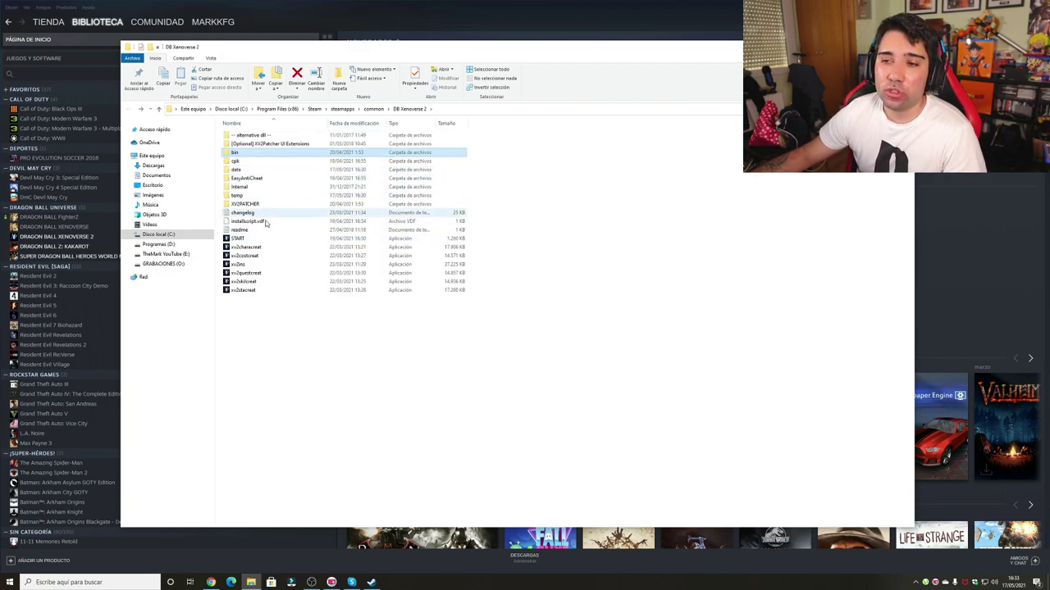
Launch xv2ins from the DB Xenoverse 2 folder and select the DBXV2 application in the bin folder.
left_click(240, 264)
double_click(239, 264)
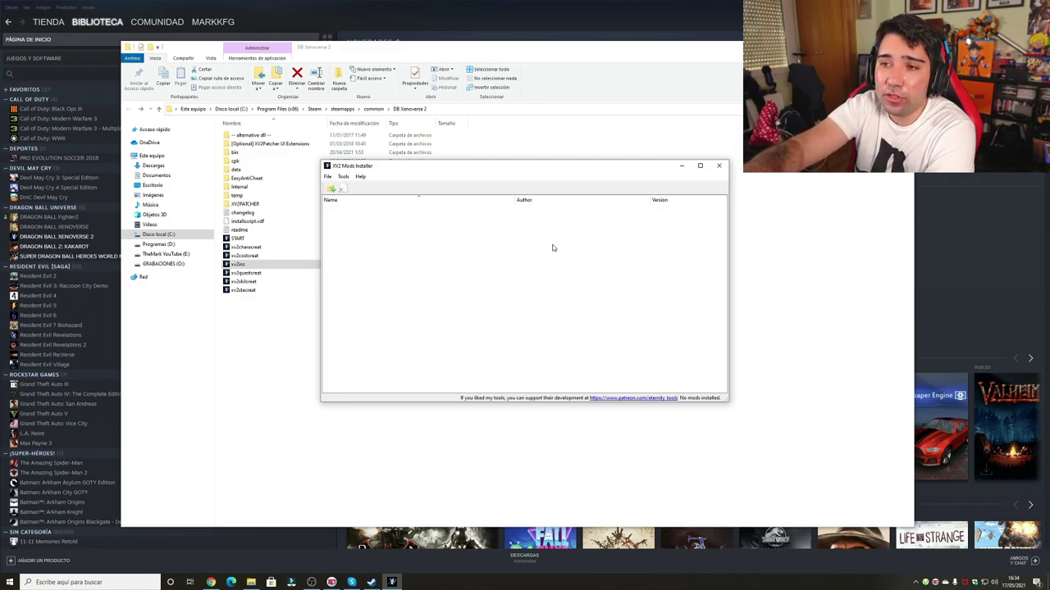
double_click(236, 152)
left_click(246, 144)
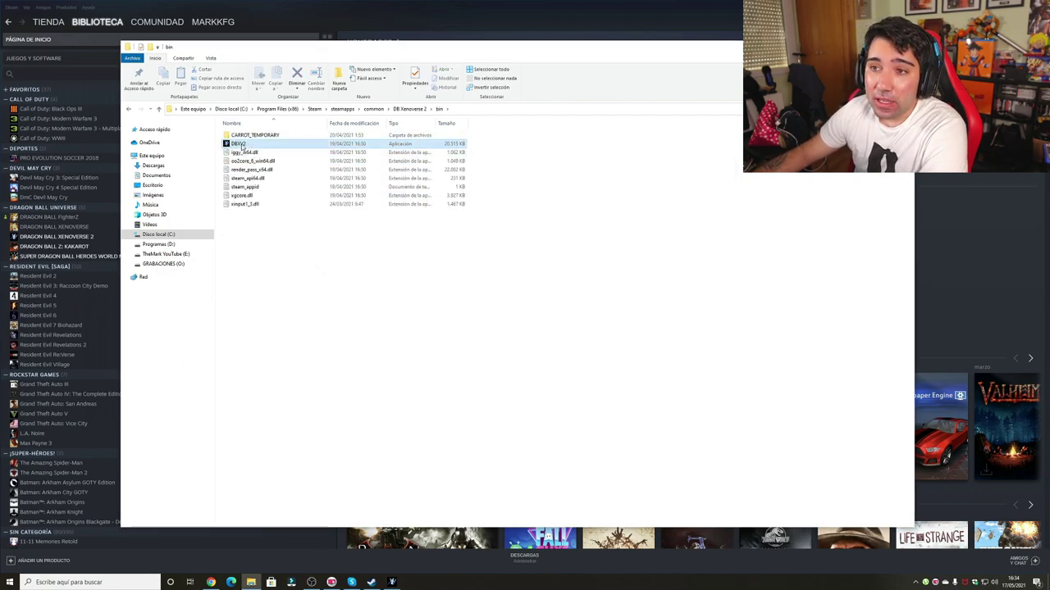
Associate the .x2m extension with XV2 Mods Installer, accept the registry change and close the installer.
left_click(392, 583)
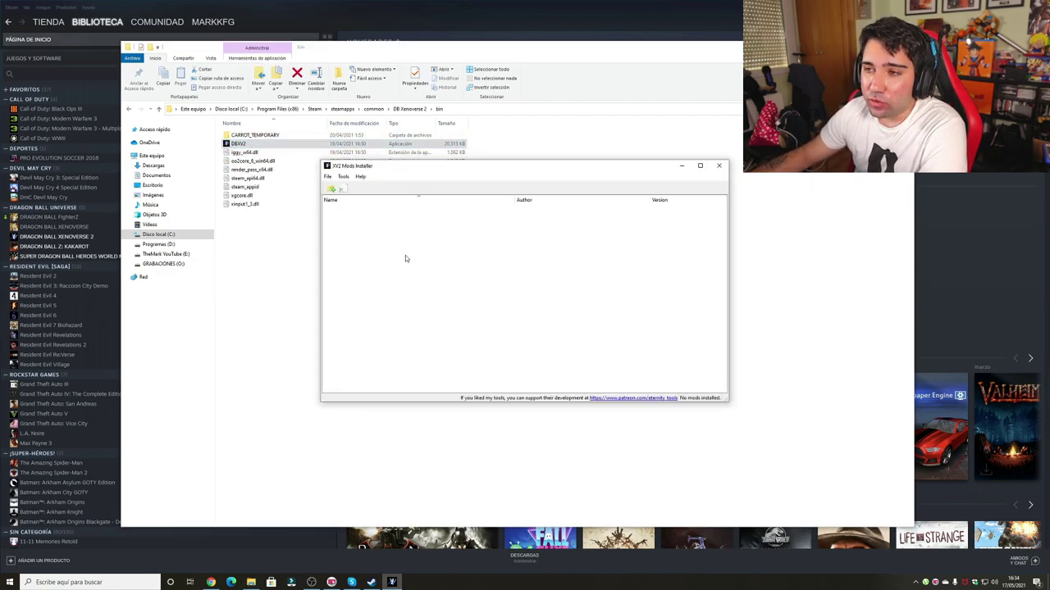
left_click(343, 178)
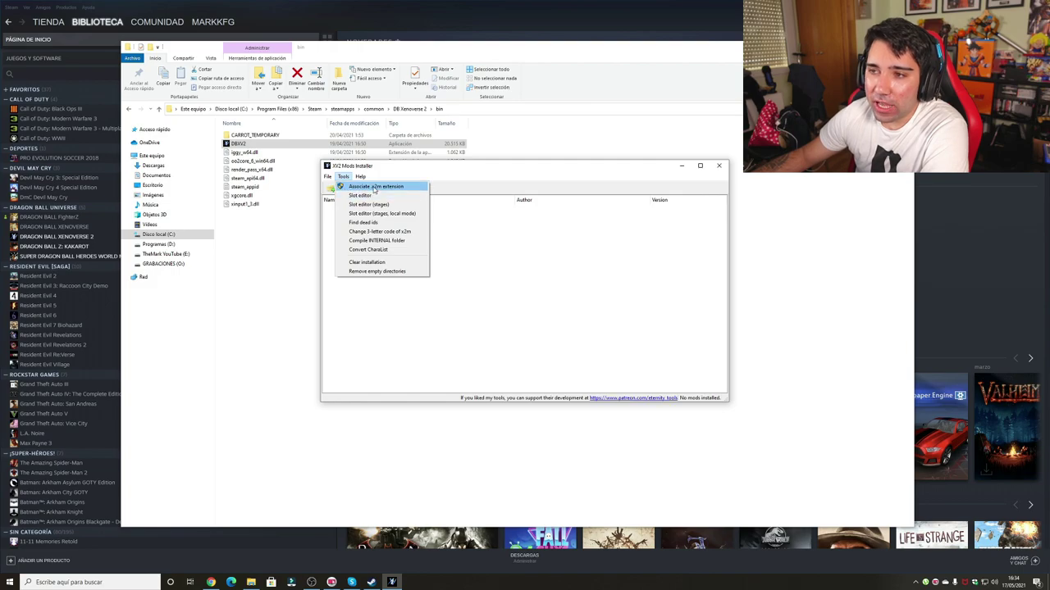
left_click(374, 188)
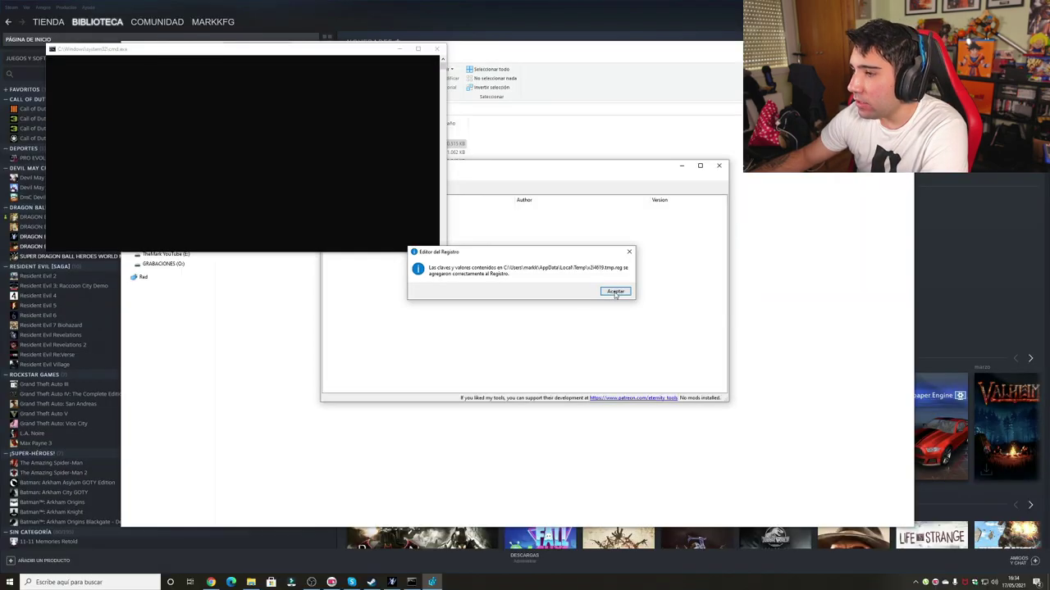
left_click(616, 291)
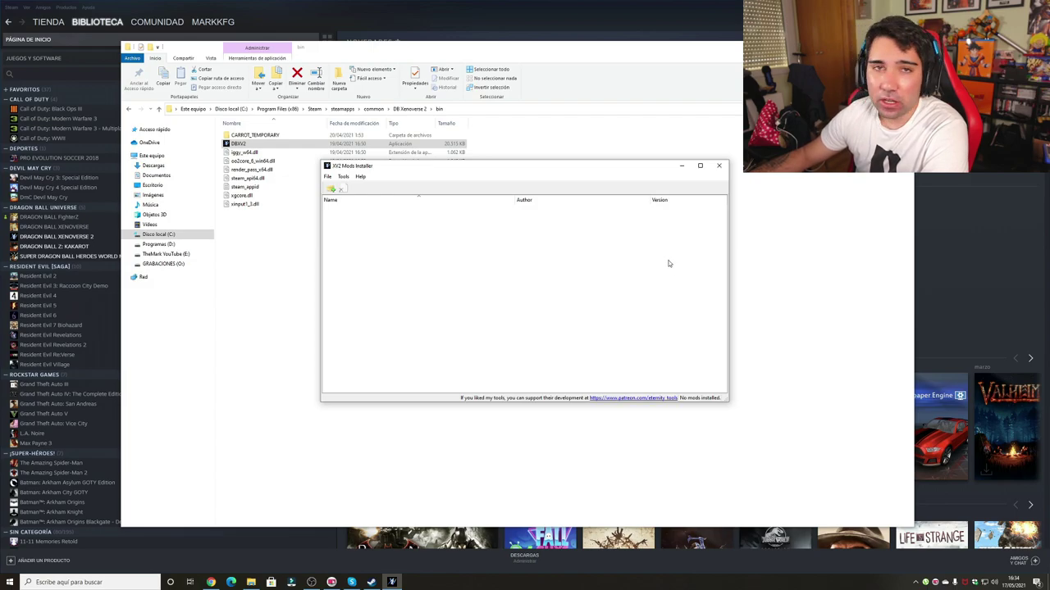
left_click(342, 177)
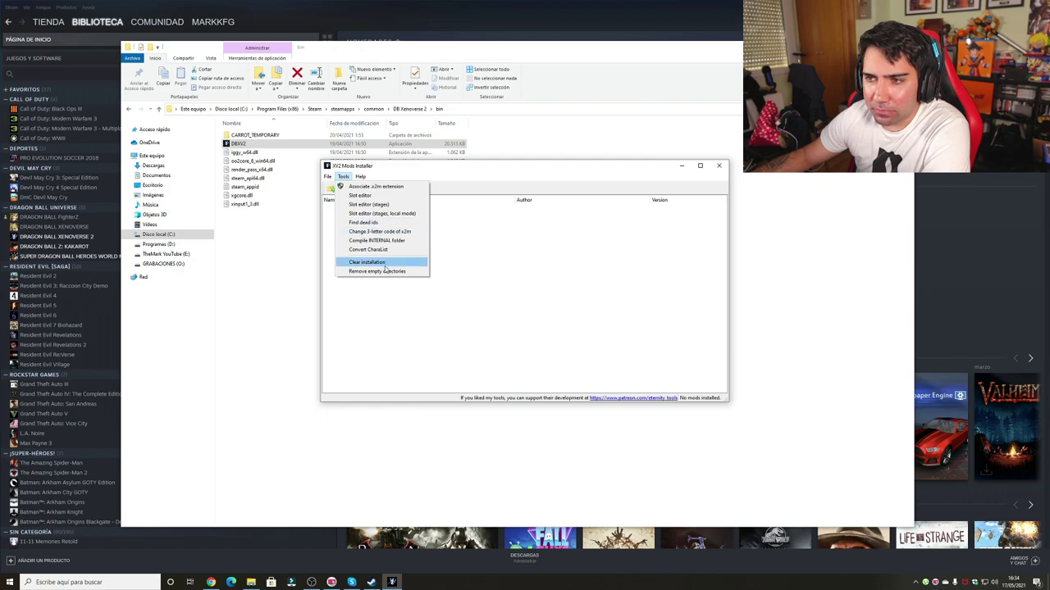
left_click(380, 302)
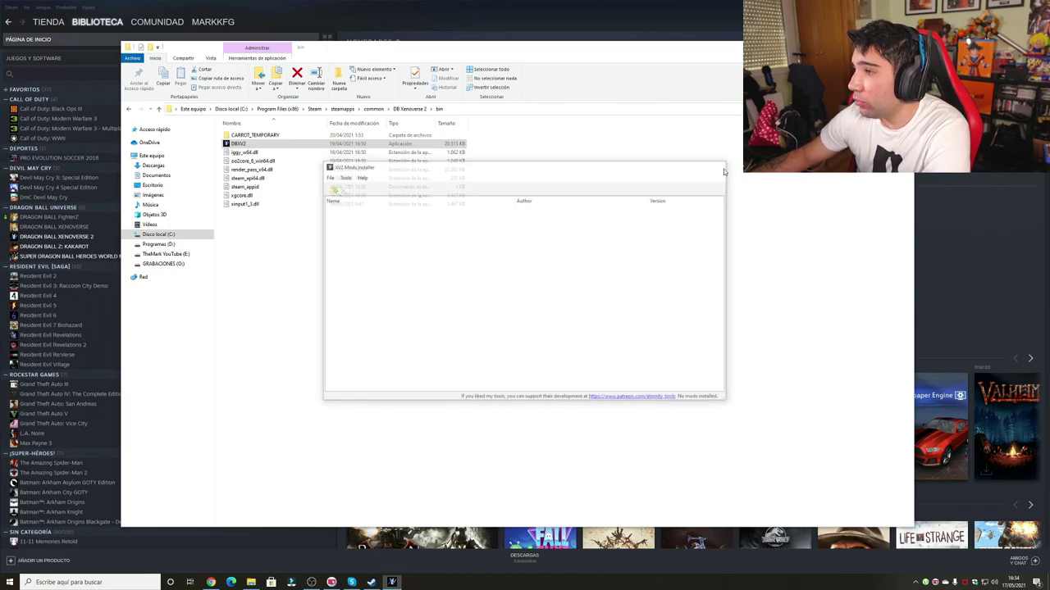
left_click(719, 166)
Place the X2M file "Universe 11's Next God of Destruction" in the bin folder and install the mod.
left_click_drag(1049, 246, 368, 290)
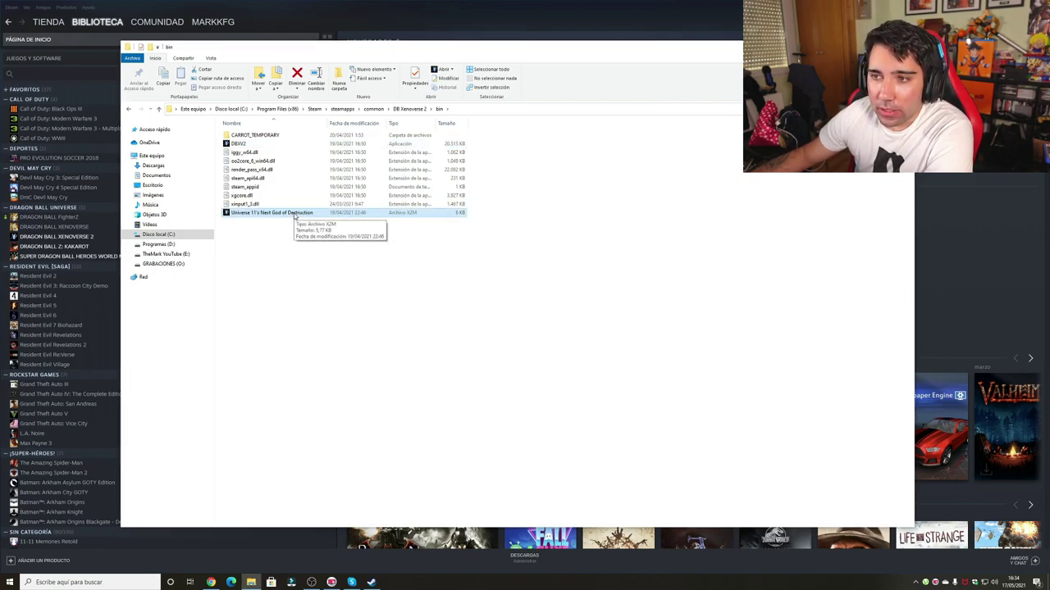
double_click(295, 215)
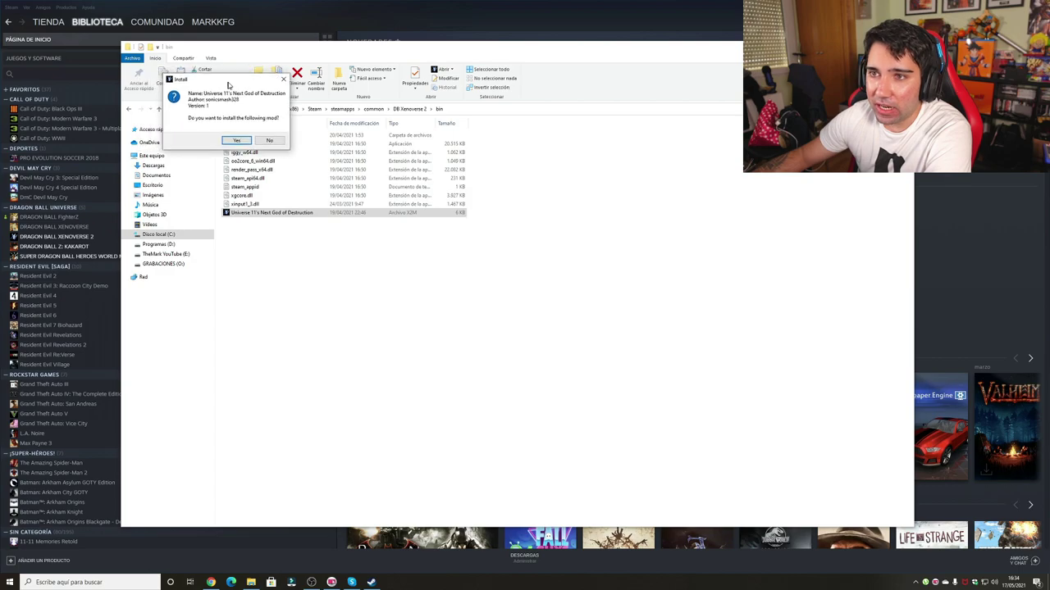
left_click(213, 137)
left_click(460, 276)
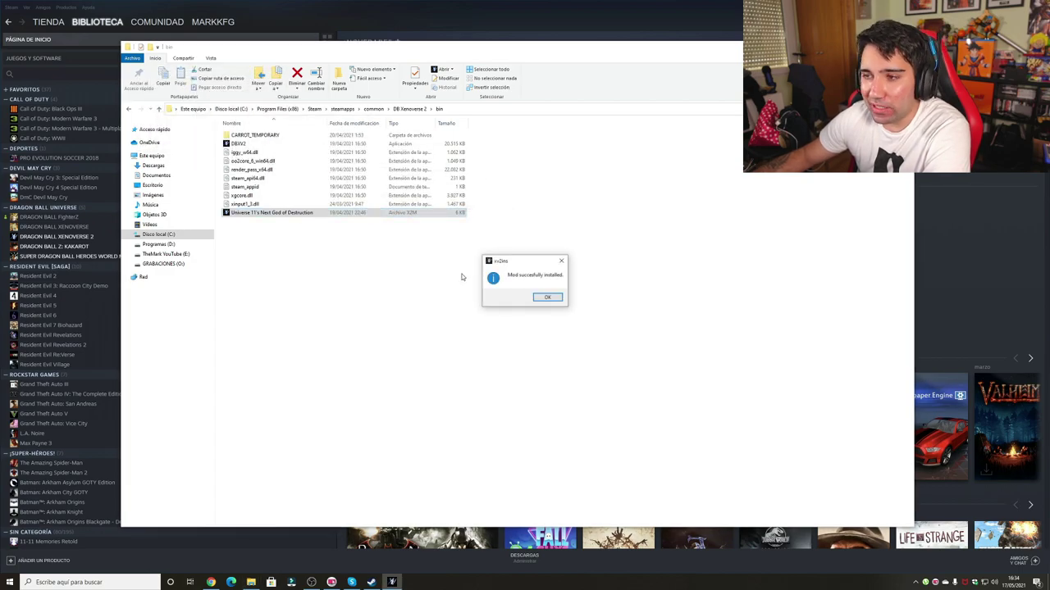
left_click(547, 298)
Check the installed mods list in xv2ins for "Universe 11's Next God of Destruction" and close the installer.
key("BackSpace")
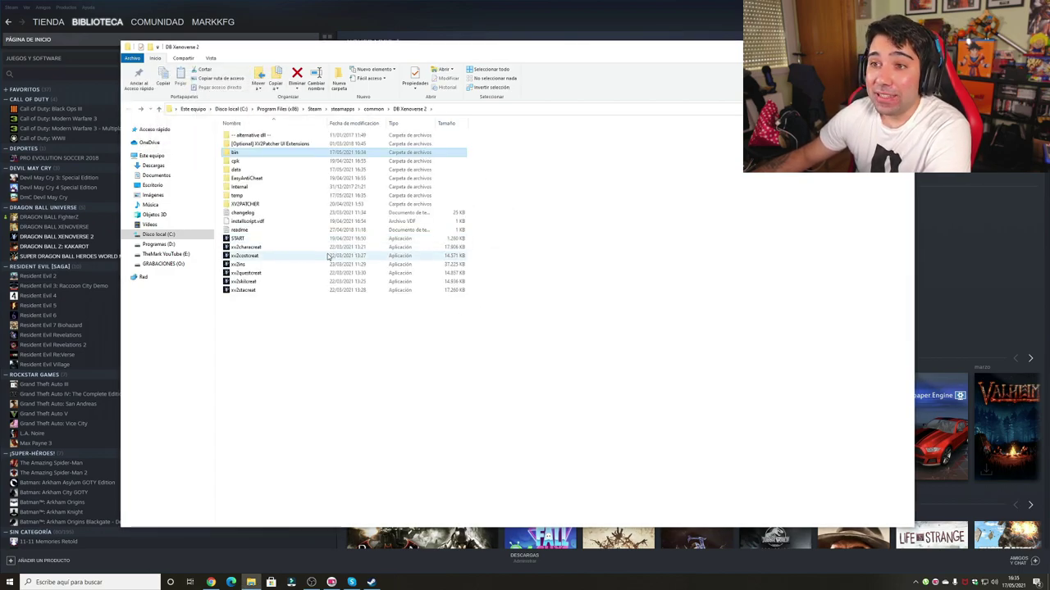
left_click(242, 264)
double_click(243, 265)
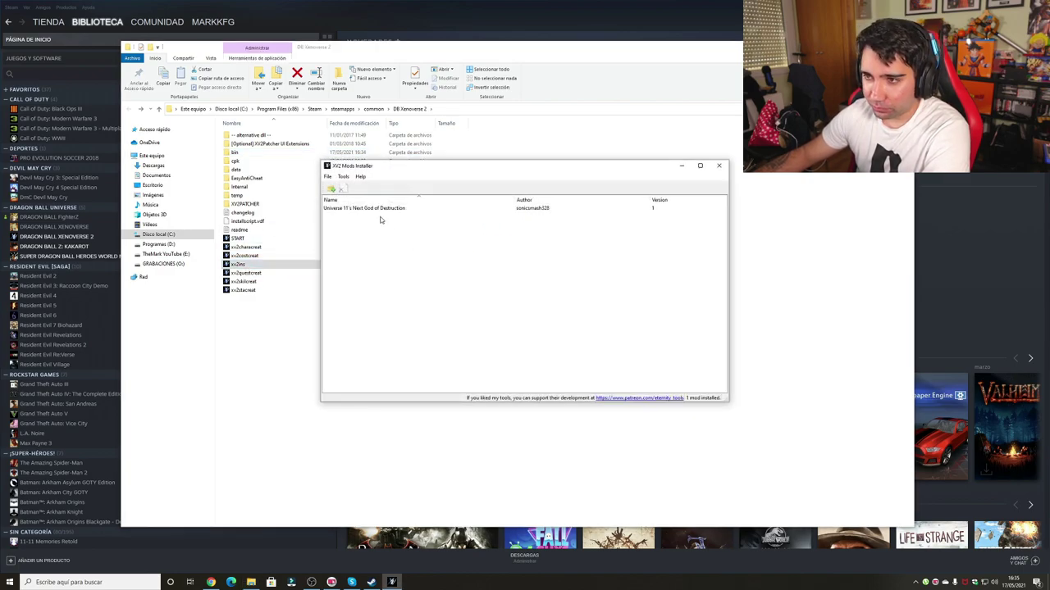
left_click(382, 209)
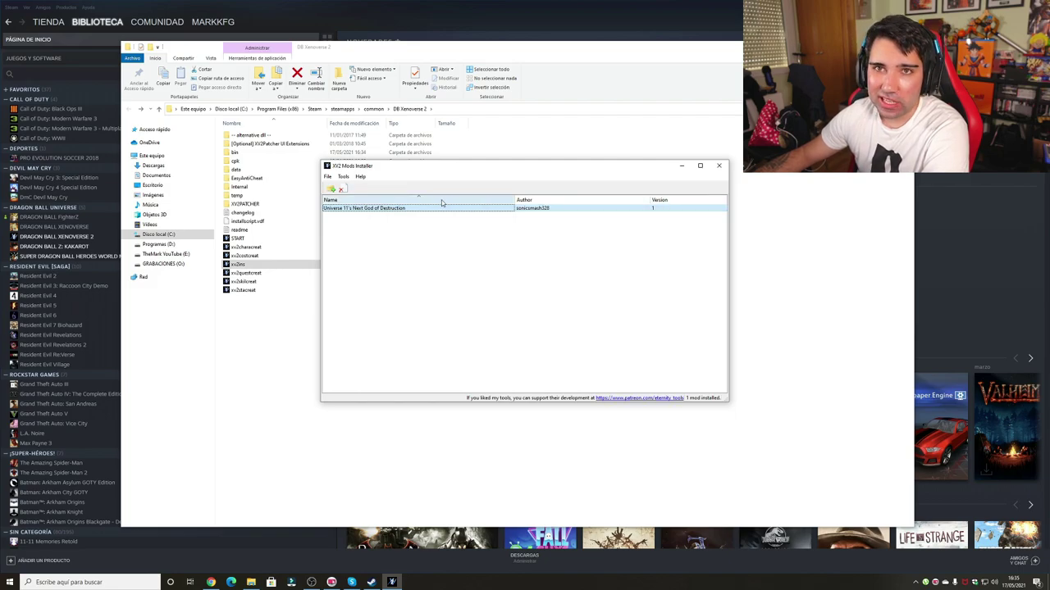
left_click(722, 168)
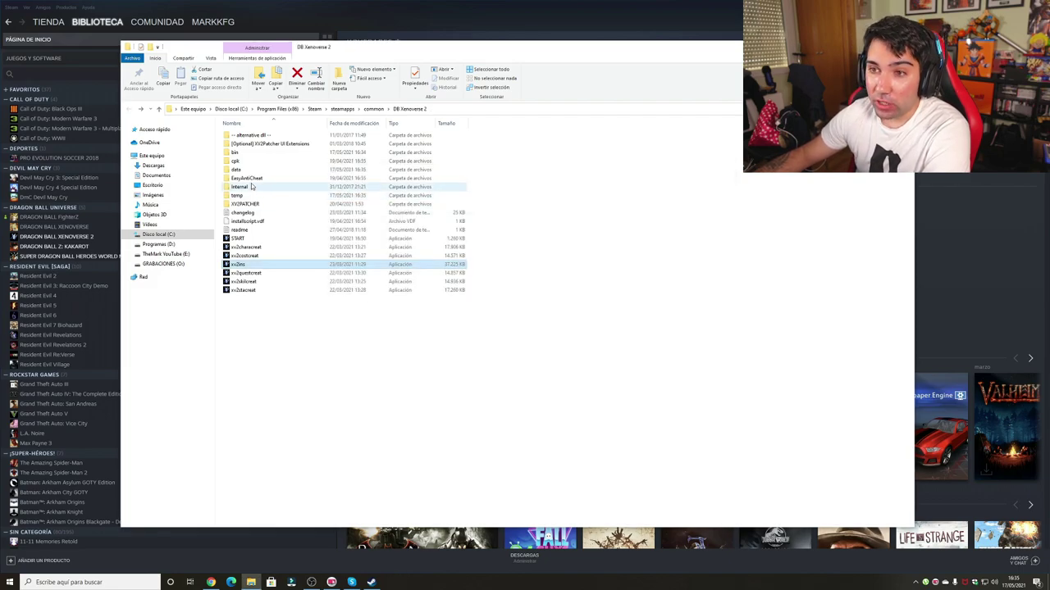
Delete the X2M file "Universe 11's Next God of Destruction" from the bin folder.
double_click(236, 153)
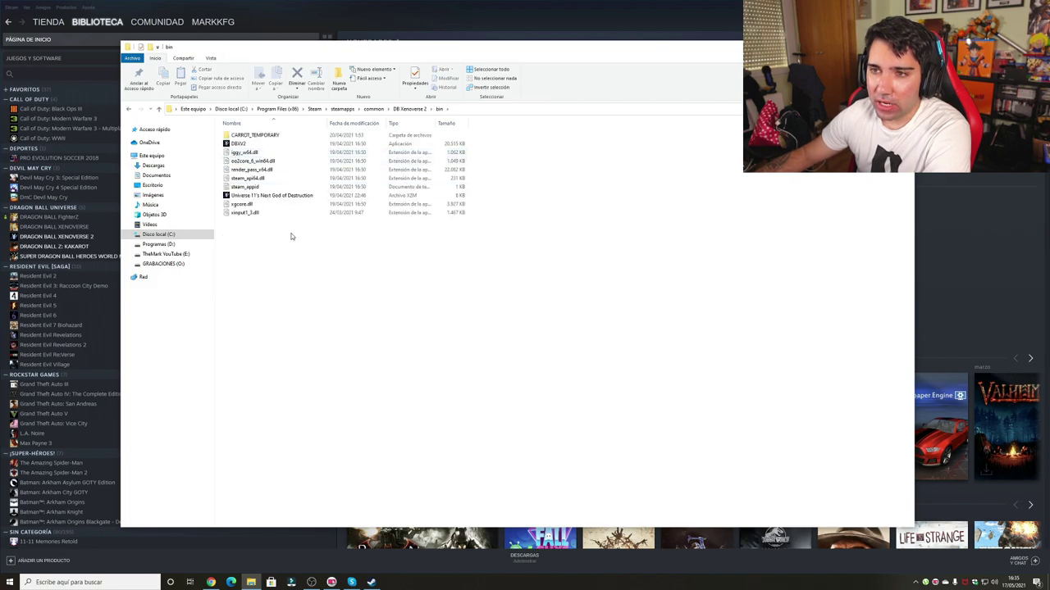
right_click(236, 144)
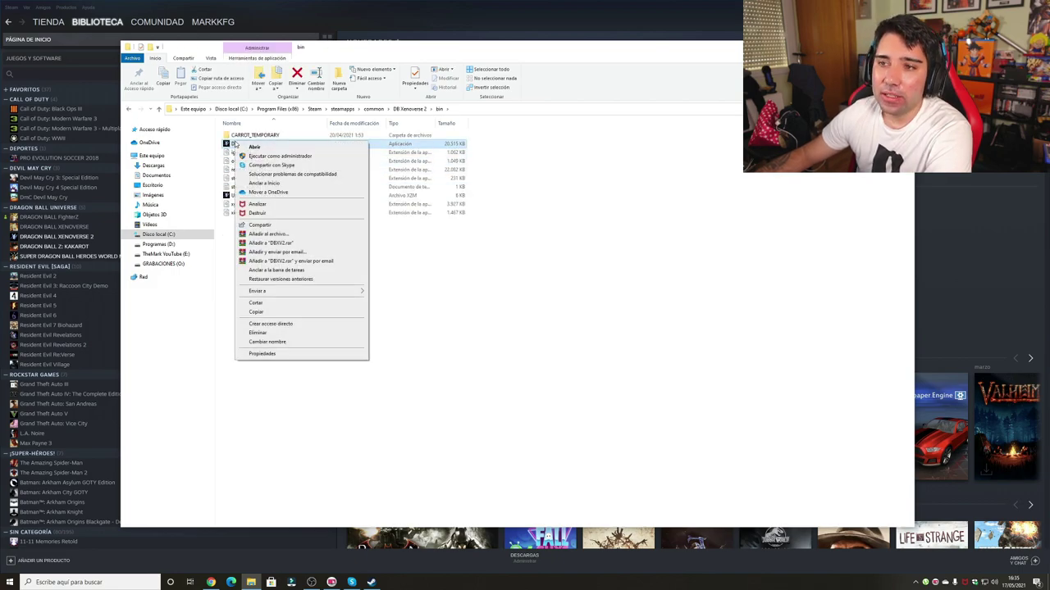
left_click(275, 315)
left_click(276, 196)
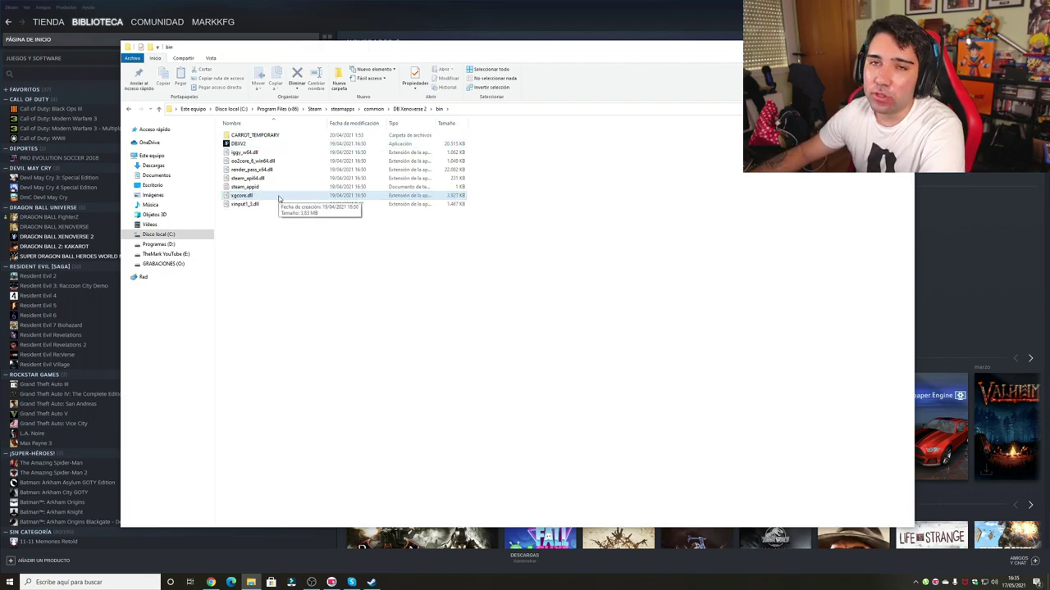
key("Delete")
Examine the file options of the DBXV2 application in the bin folder.
left_click(236, 143)
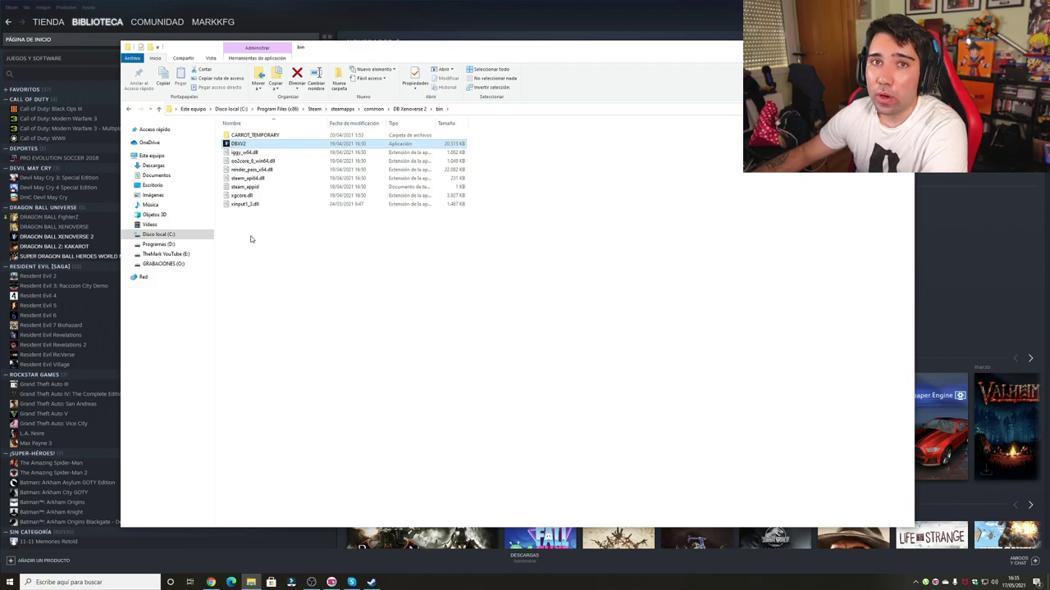
right_click(241, 146)
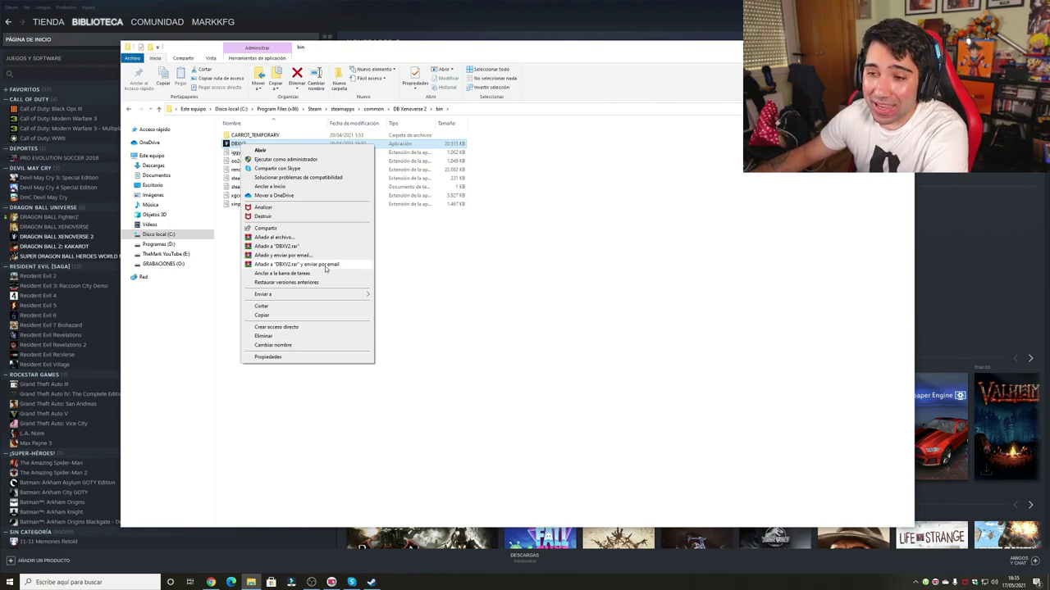
left_click(438, 240)
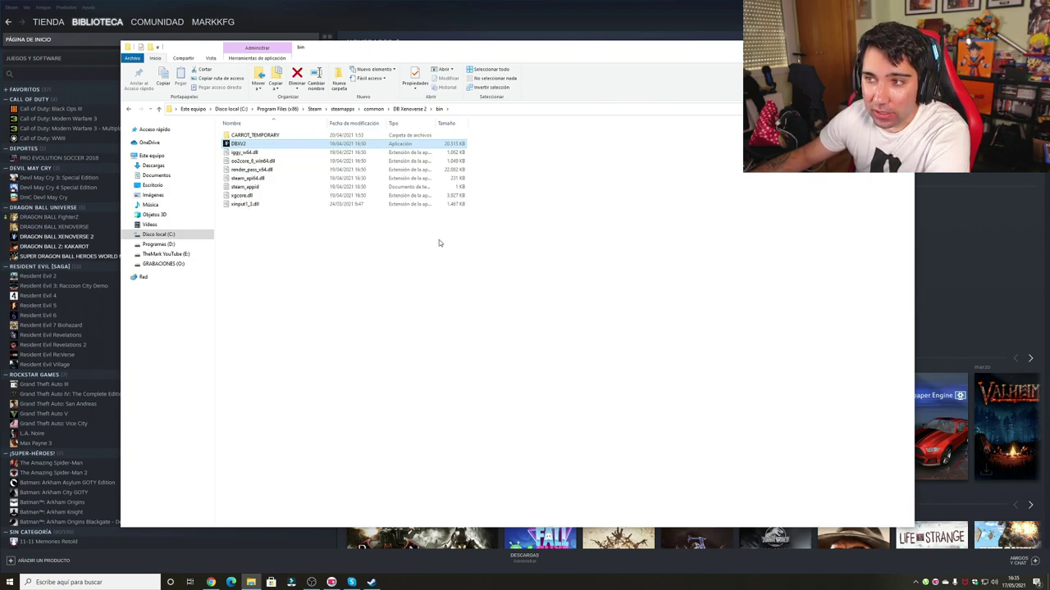
left_click(254, 145)
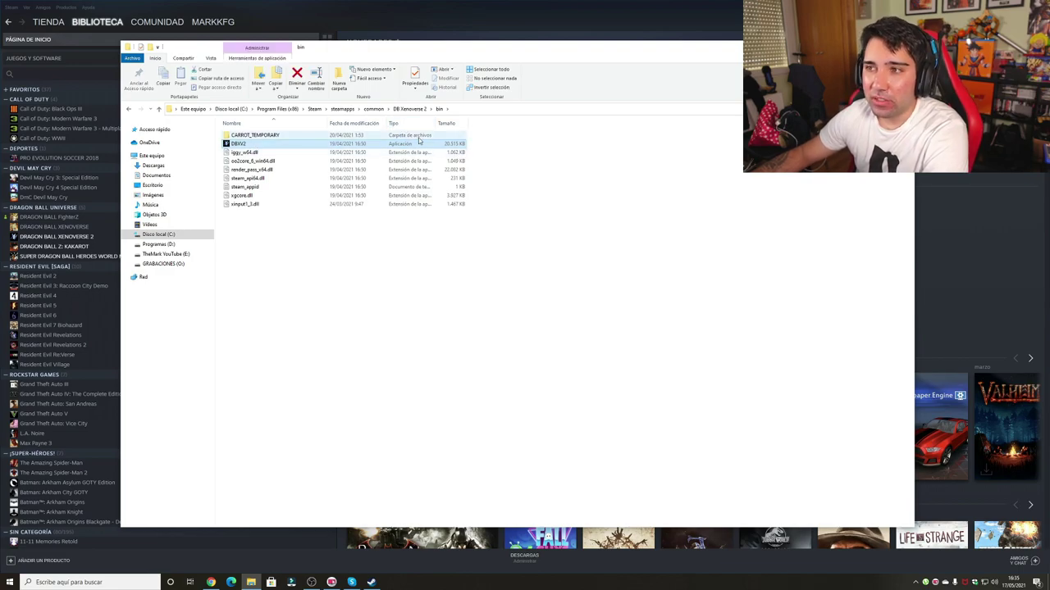